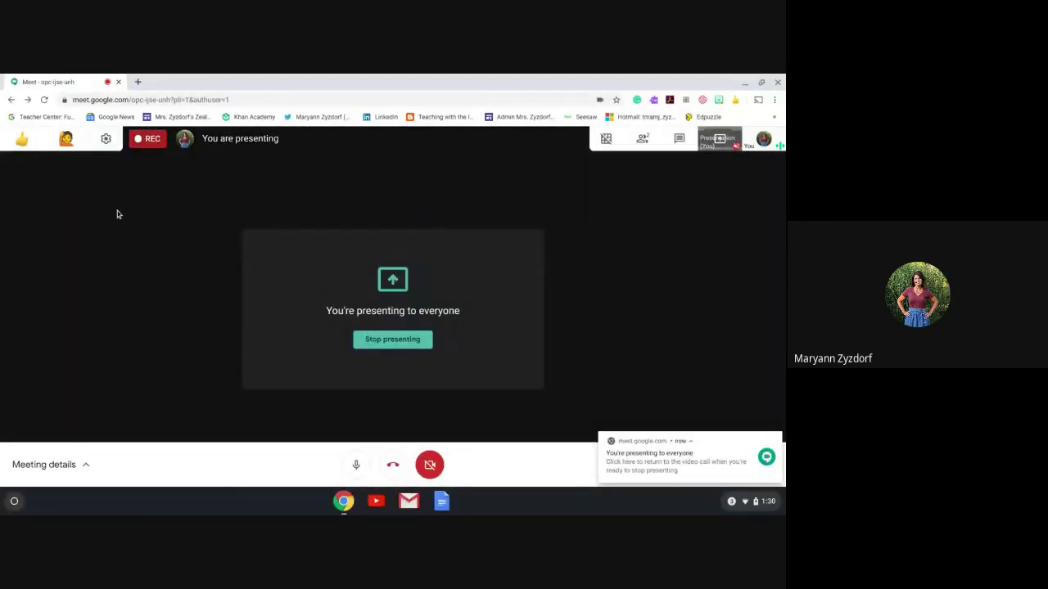
Step: Load kahoot.it in a new Chrome tab to show the game PIN page
left_click(137, 82)
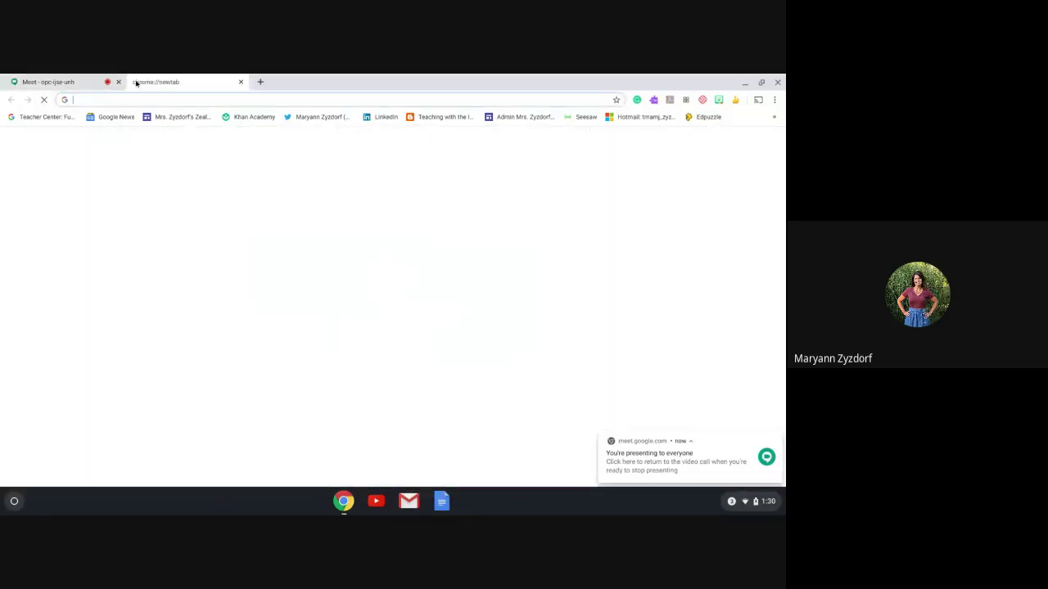
type("ka")
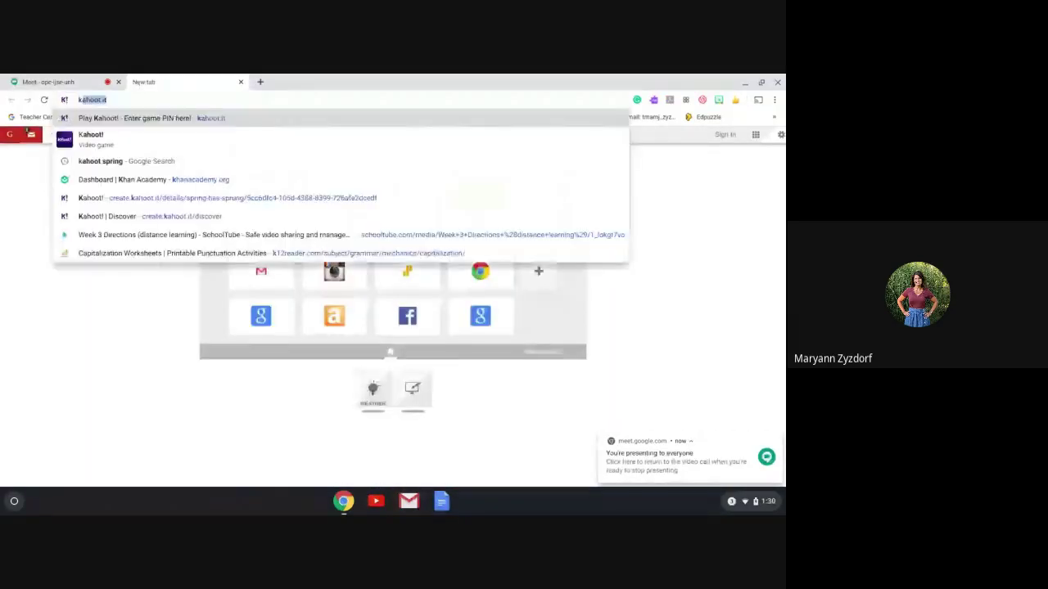
type("hoot.it")
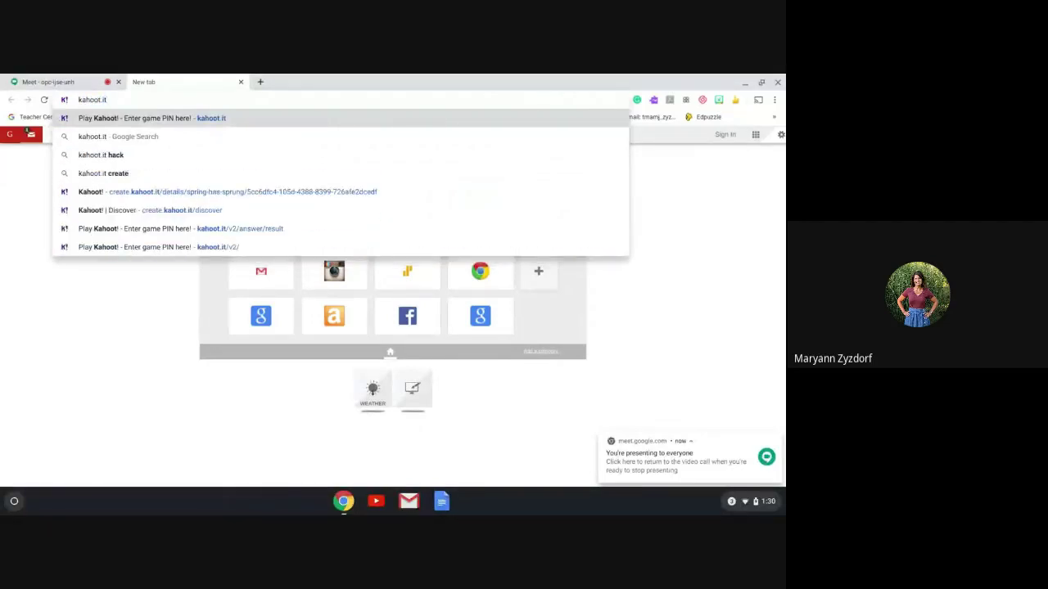
key("Return")
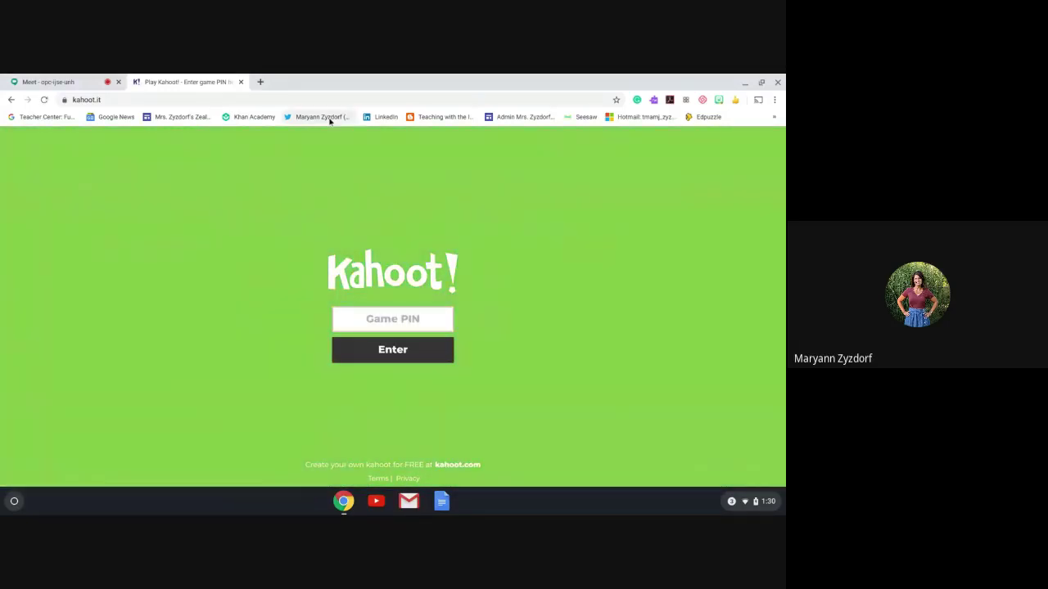
Step: Detach the kahoot.it tab into its own window and tile Meet left, Kahoot right
left_click(762, 84)
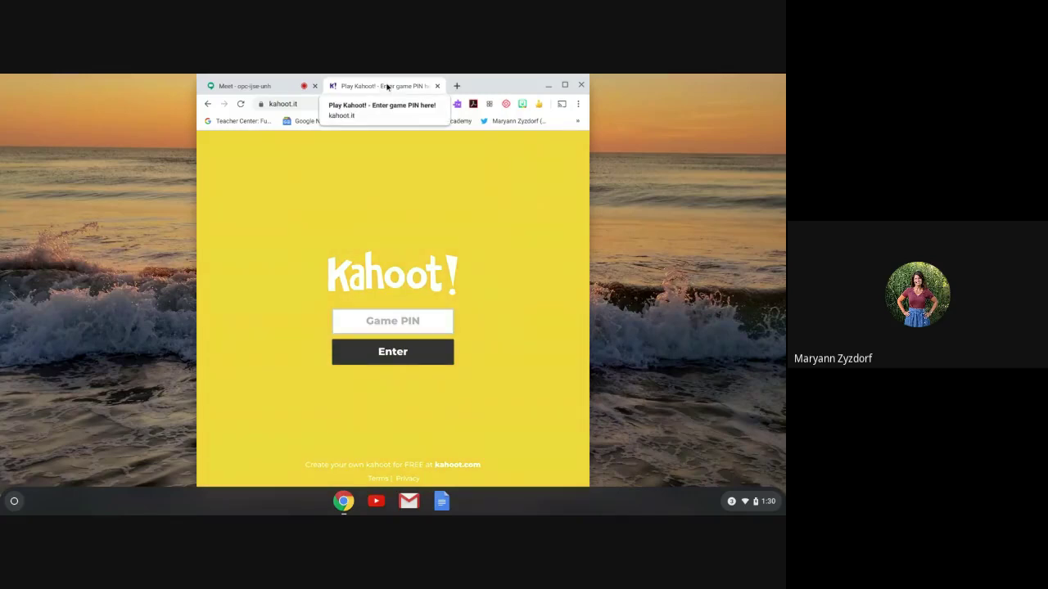
left_click_drag(385, 86, 784, 133)
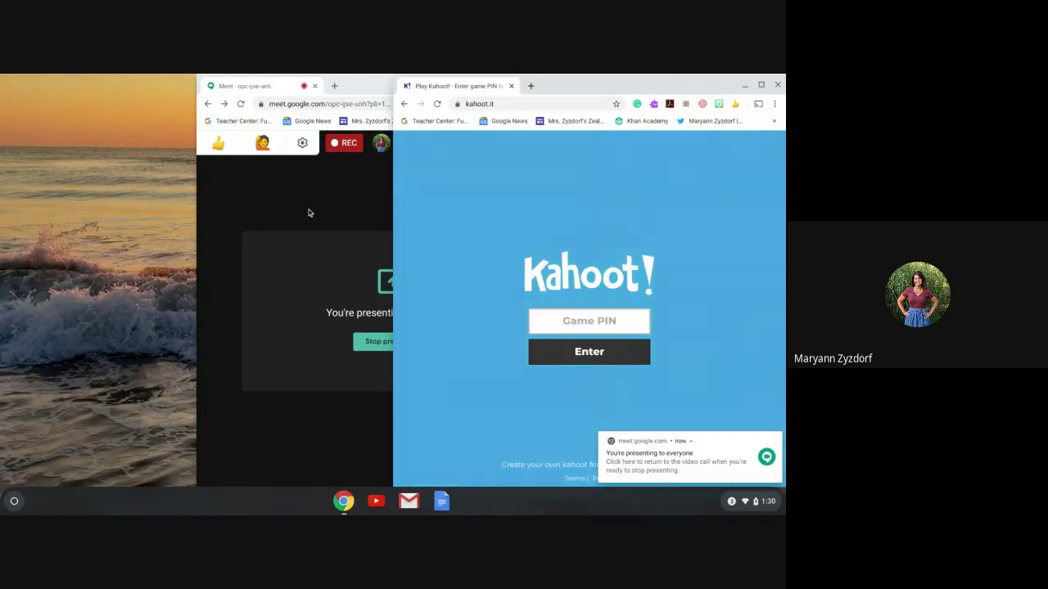
double_click(263, 89)
key("alt+minus")
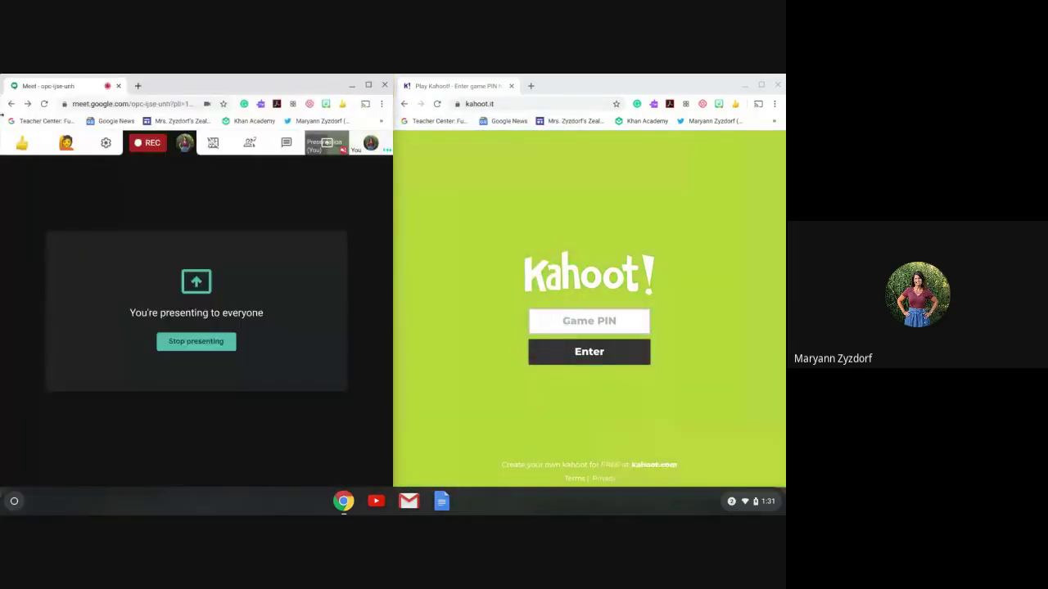
mouse_move(303, 147)
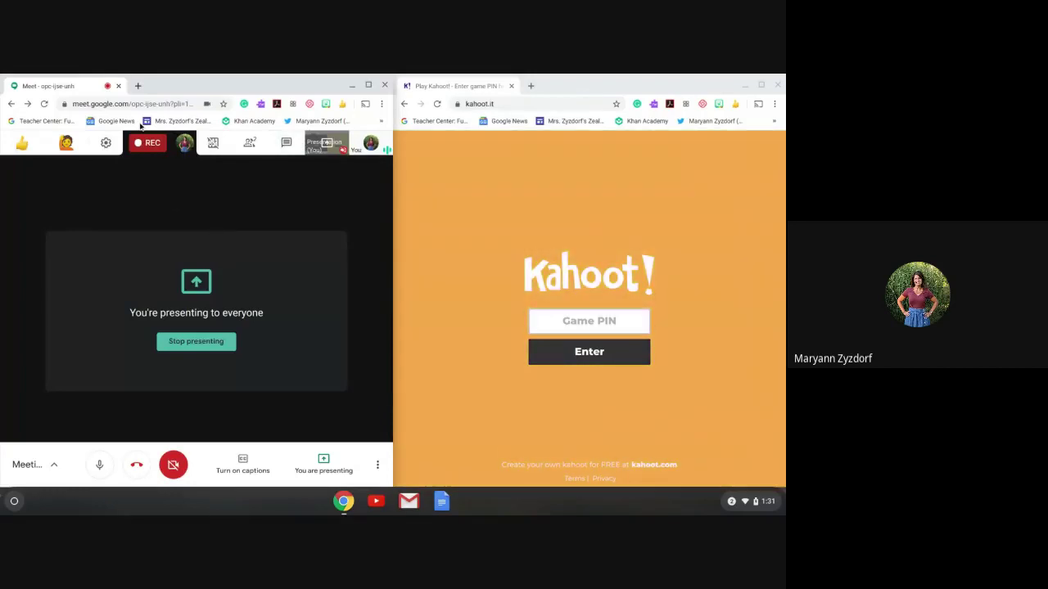
Step: Open the create.kahoot.it Spring has Sprung! details page in a new left-window tab
left_click(139, 86)
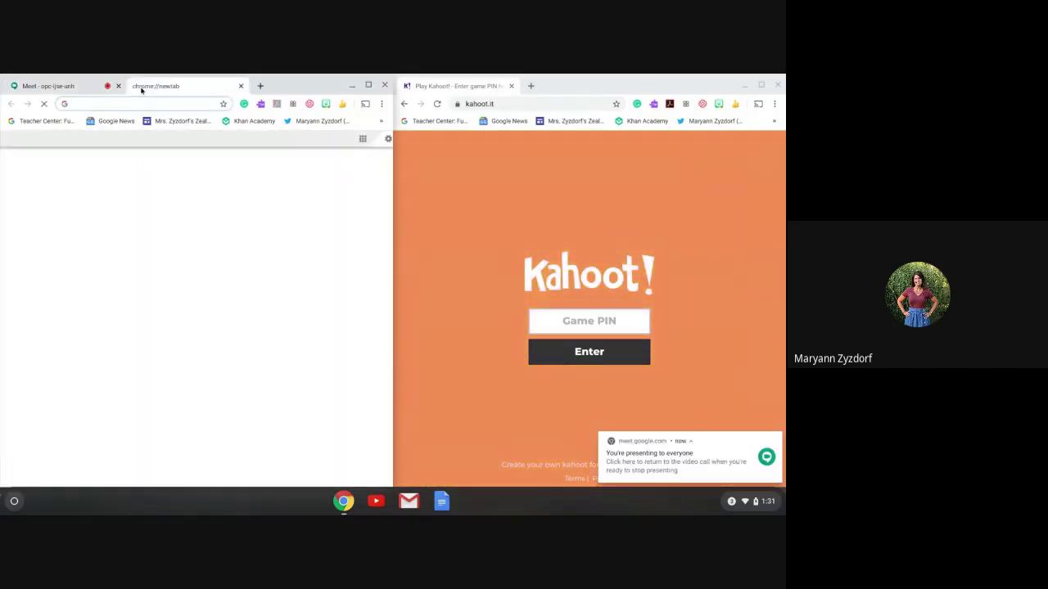
type("kahoot.it/details/spring-has-sprung")
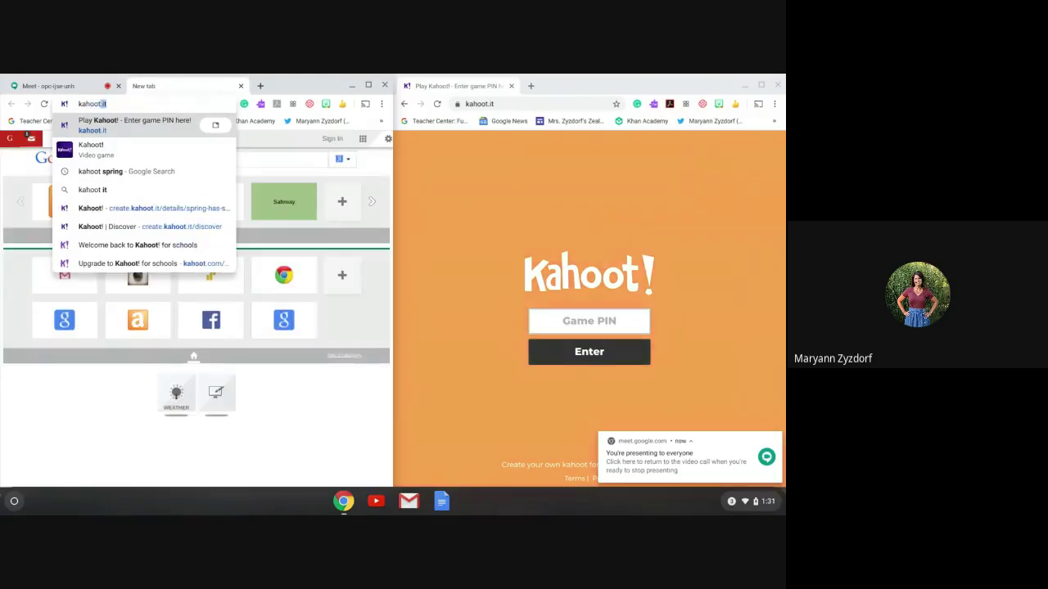
left_click(105, 209)
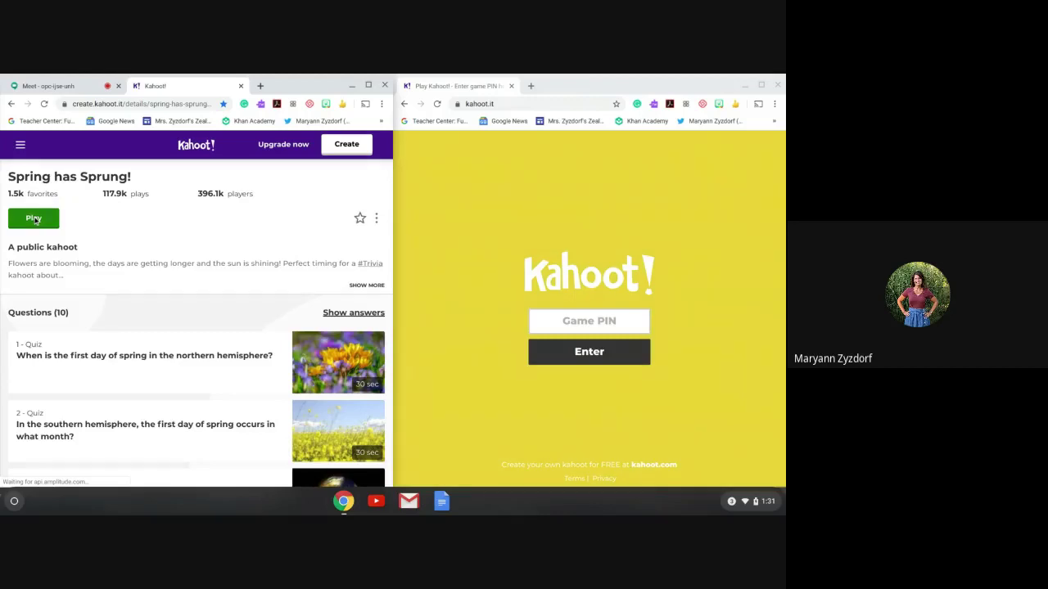
Step: Host Spring has Sprung! as a Teach game in Classic mode, opening the lobby
left_click(34, 218)
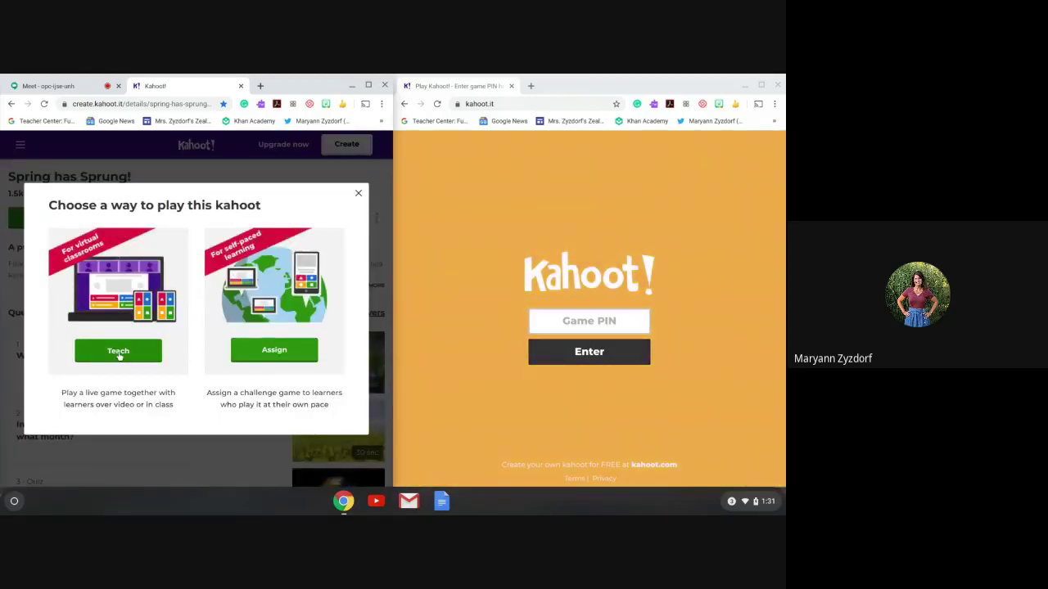
left_click(119, 350)
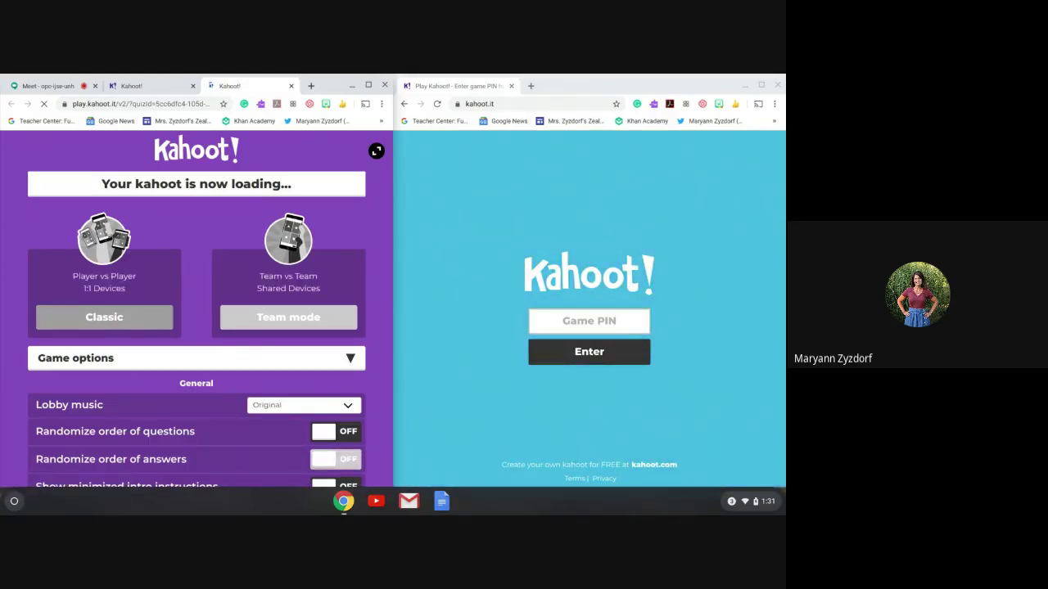
left_click(115, 316)
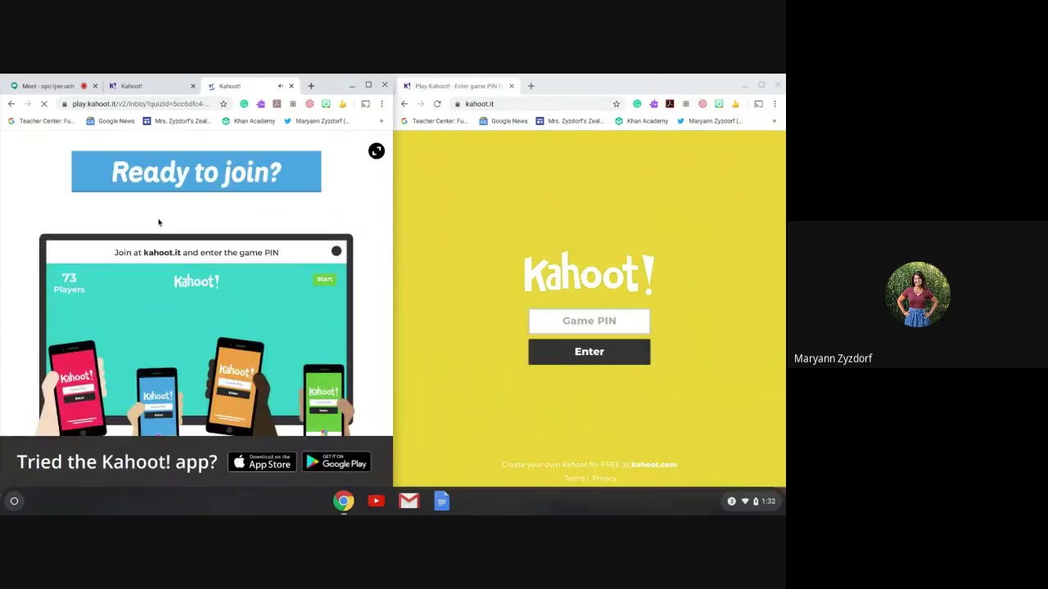
Step: Enter game PIN 8135829 in the player window to reach the nickname page
key("XF86AudioLowerVolume")
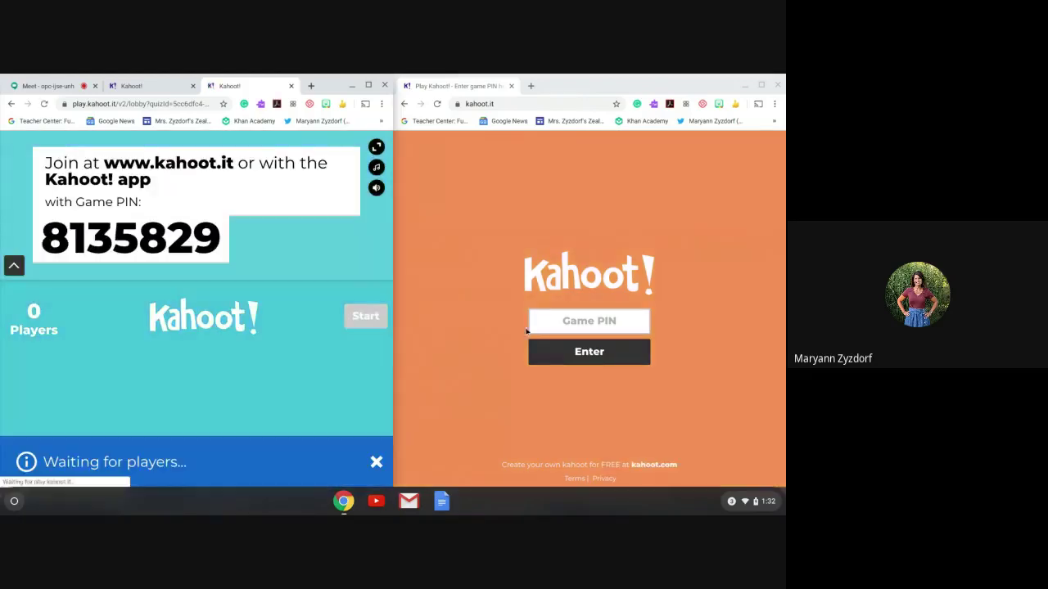
left_click(560, 327)
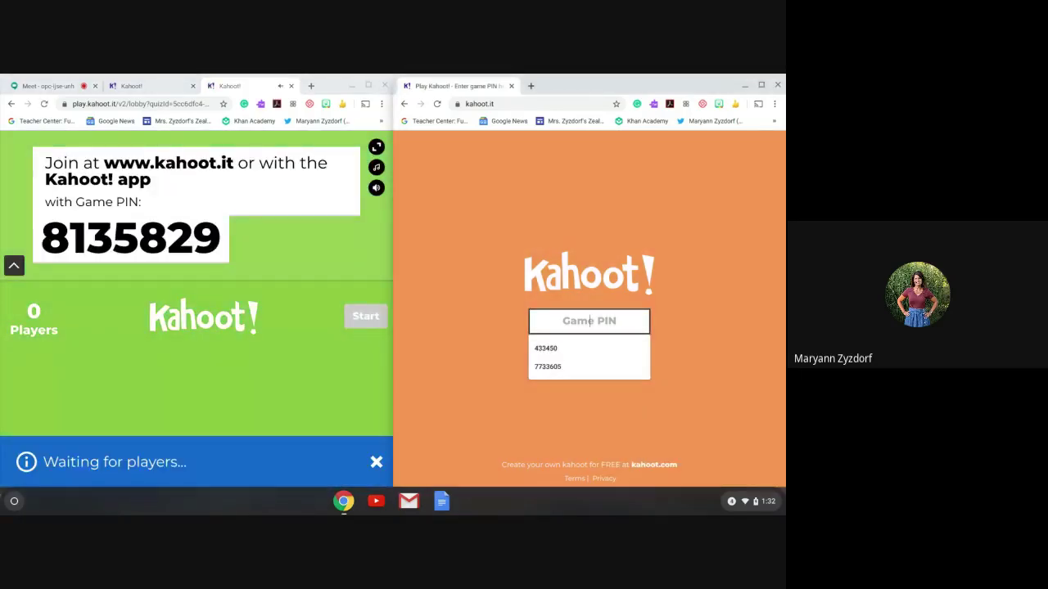
type("813")
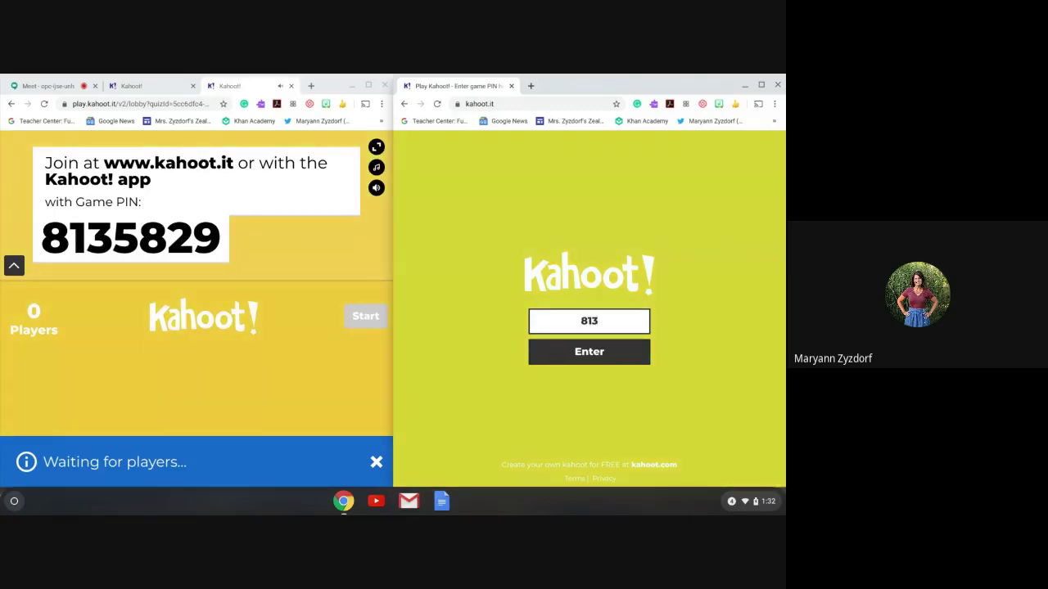
type("5829")
left_click(599, 361)
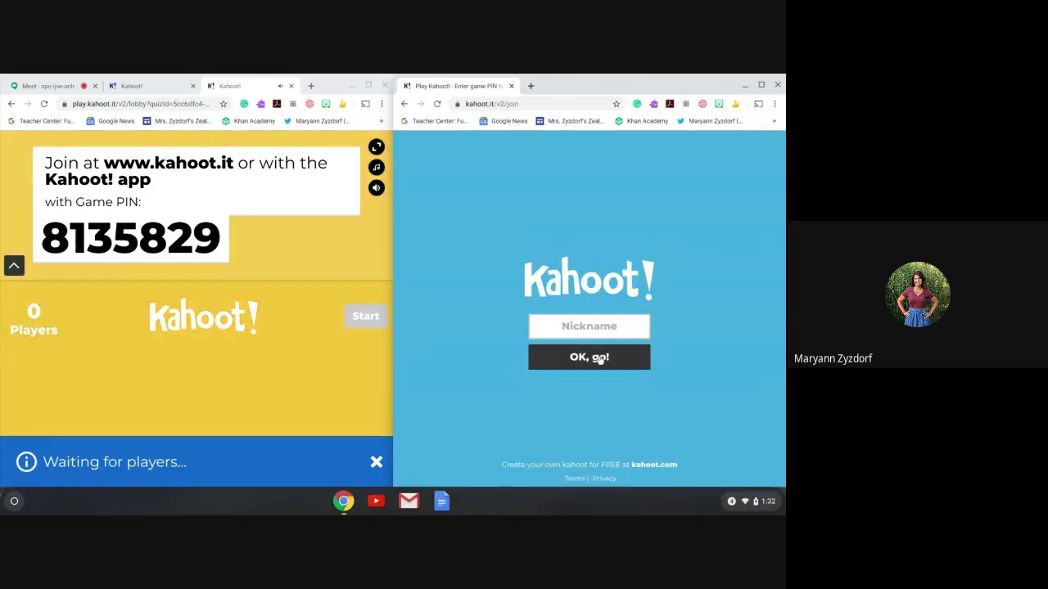
key("XF86AudioRaiseVolume")
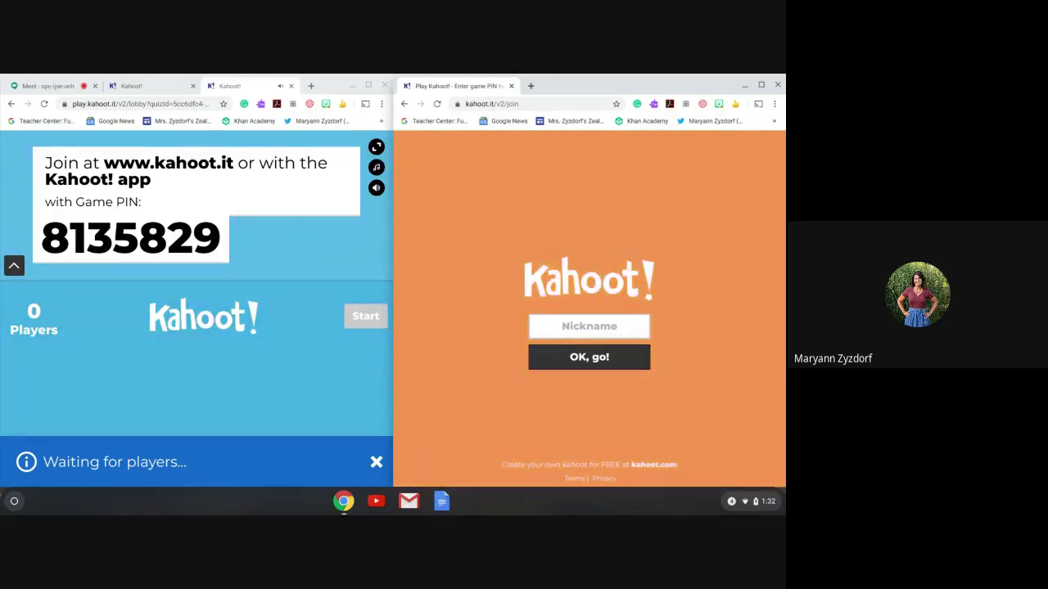
Step: Join as the teacher using her first name as nickname, then start the game
left_click(577, 325)
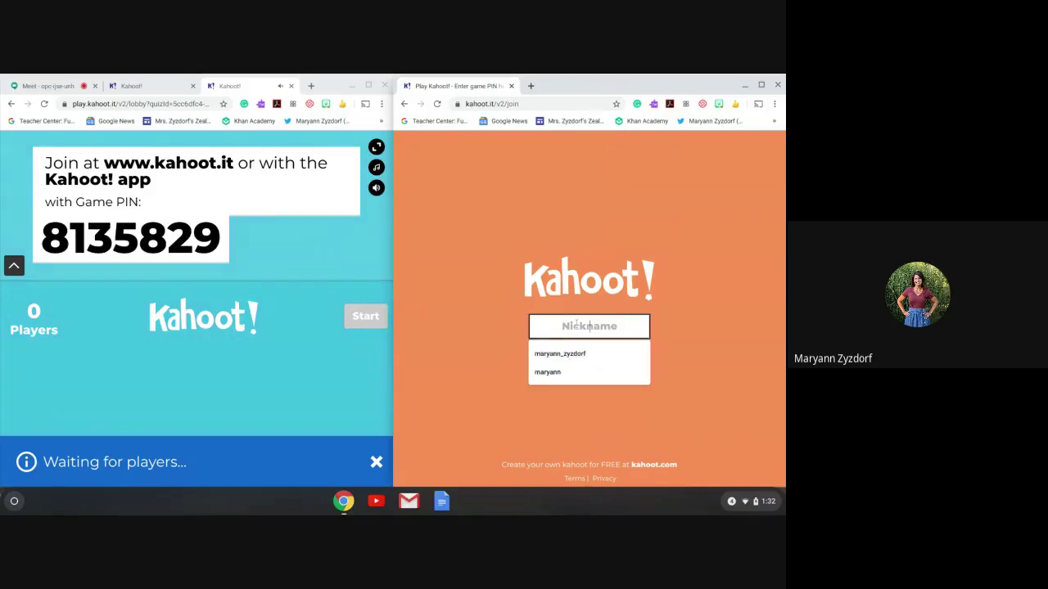
type("ma")
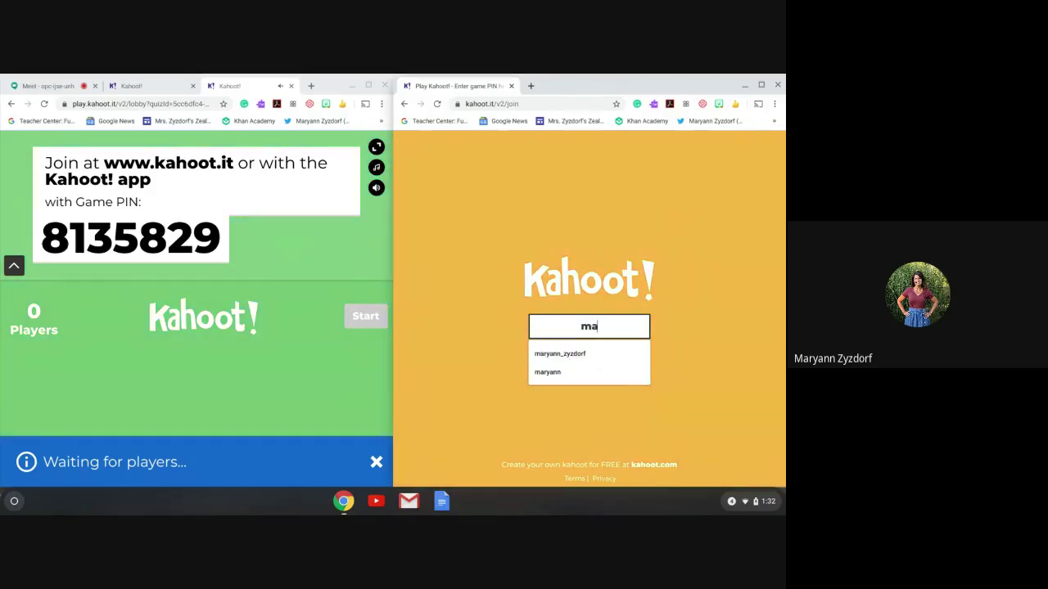
type("ryann")
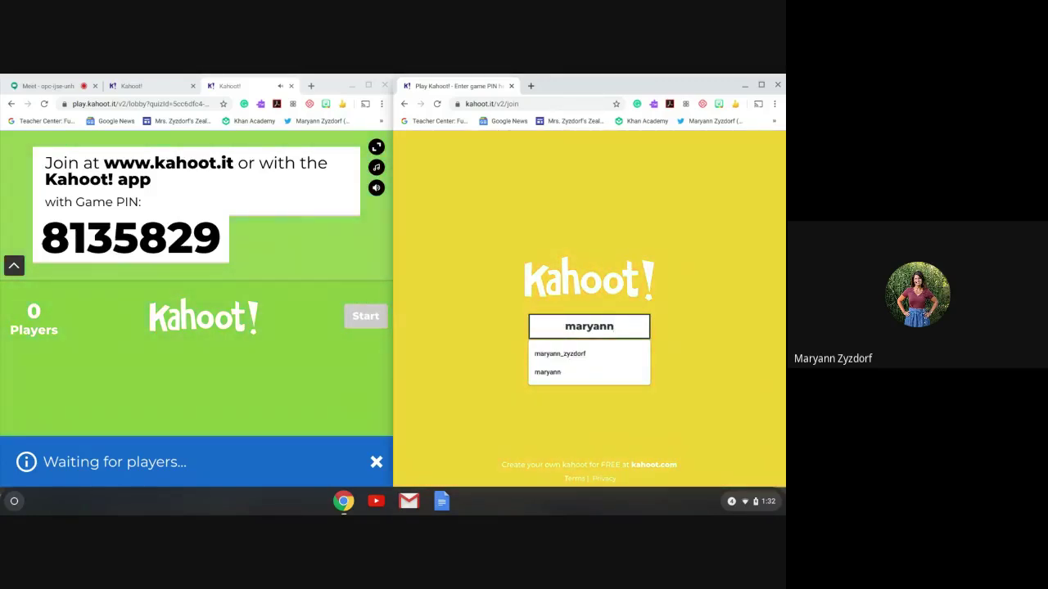
left_click(675, 311)
left_click(596, 359)
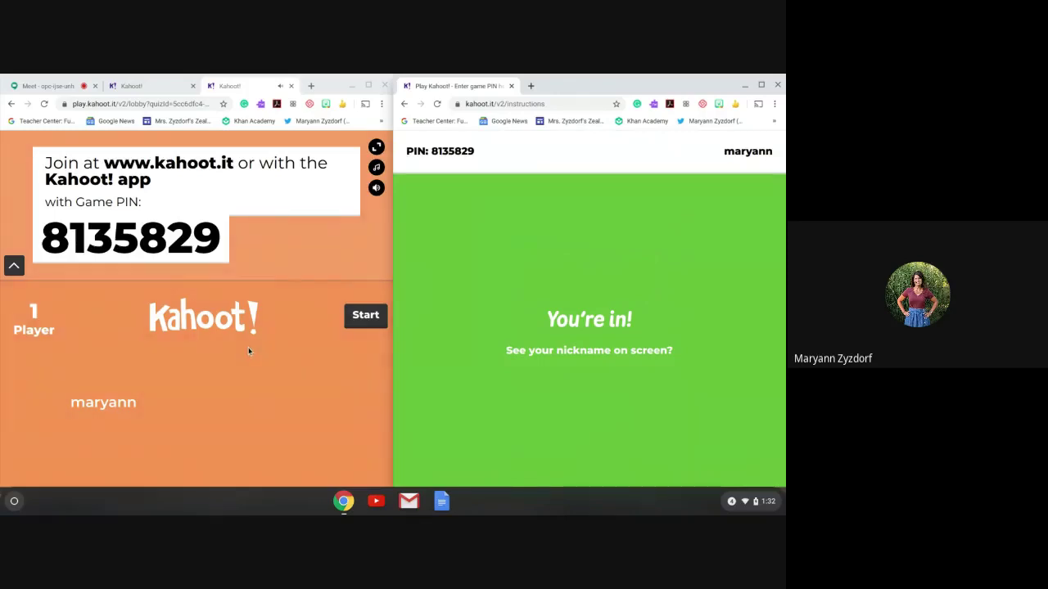
left_click(365, 316)
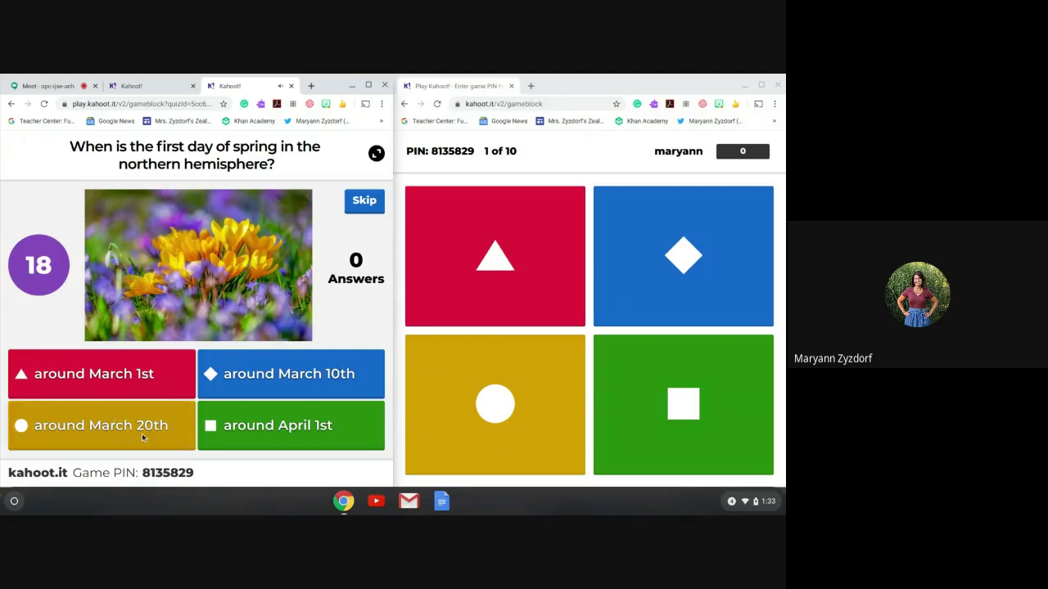
Step: Answer question 1 with 'around March 20th' for 760 points and show the scoreboard
left_click(451, 423)
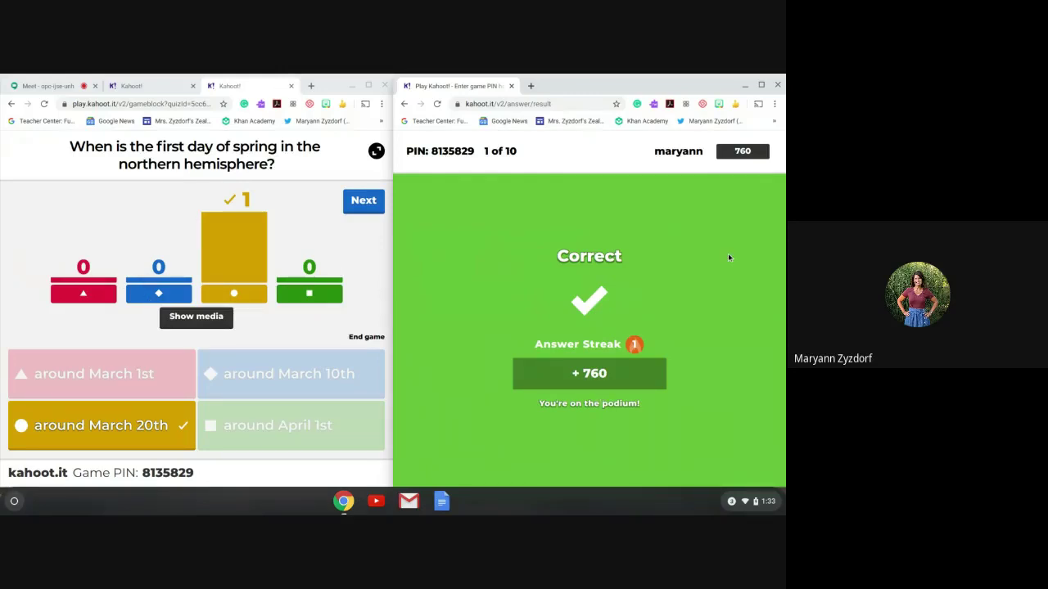
left_click(355, 207)
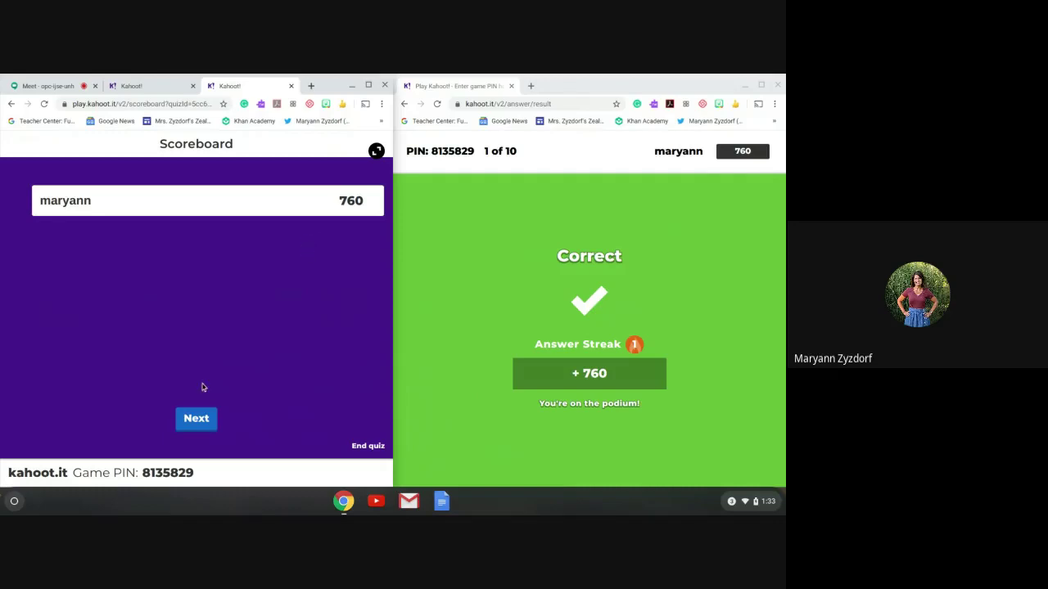
Step: Advance to question 2, then stop presenting in the Meet call
left_click(188, 424)
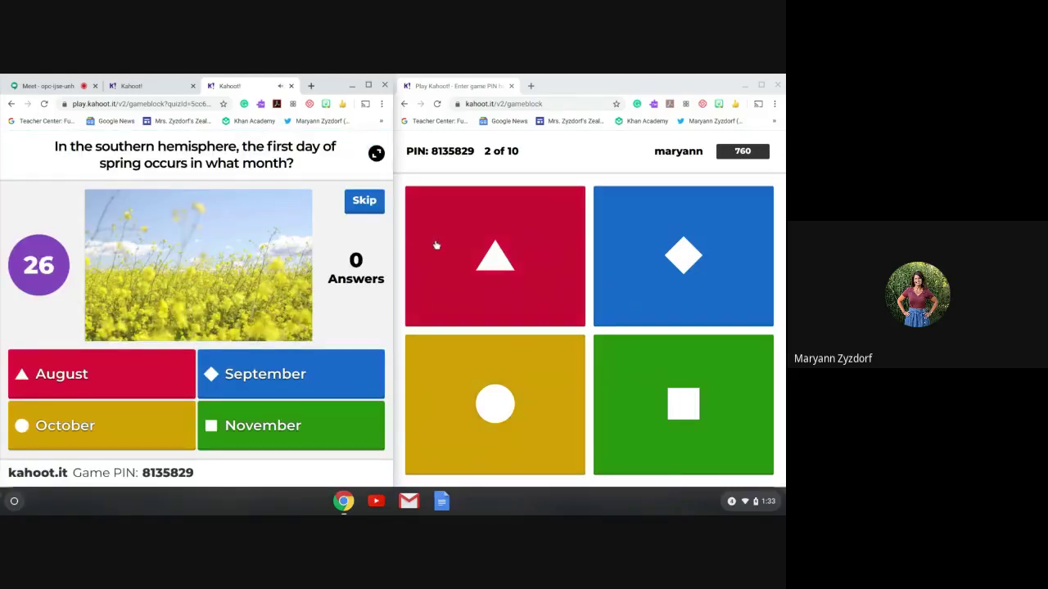
left_click(46, 85)
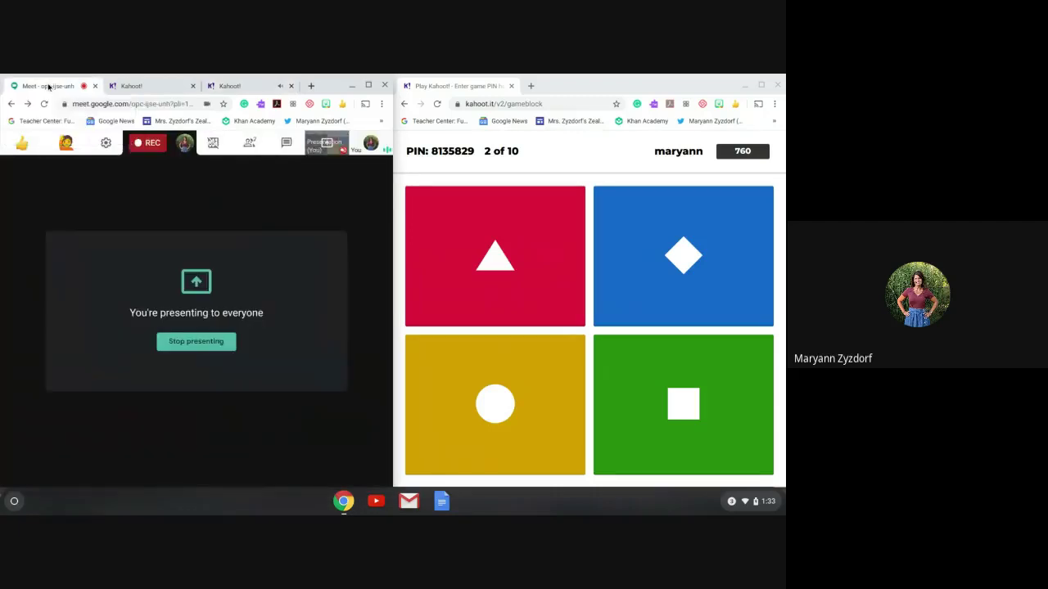
left_click(197, 341)
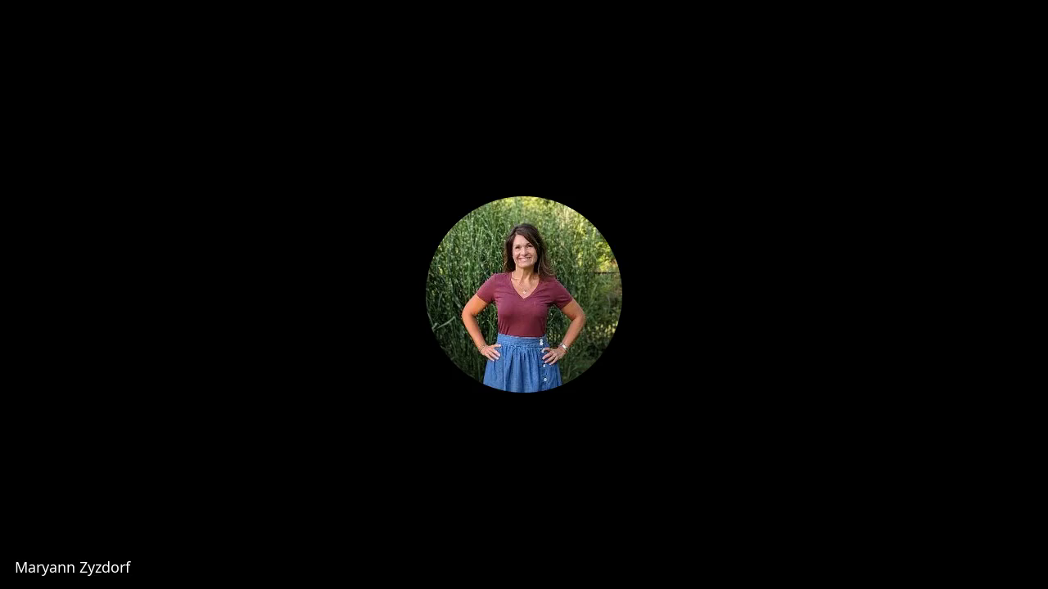